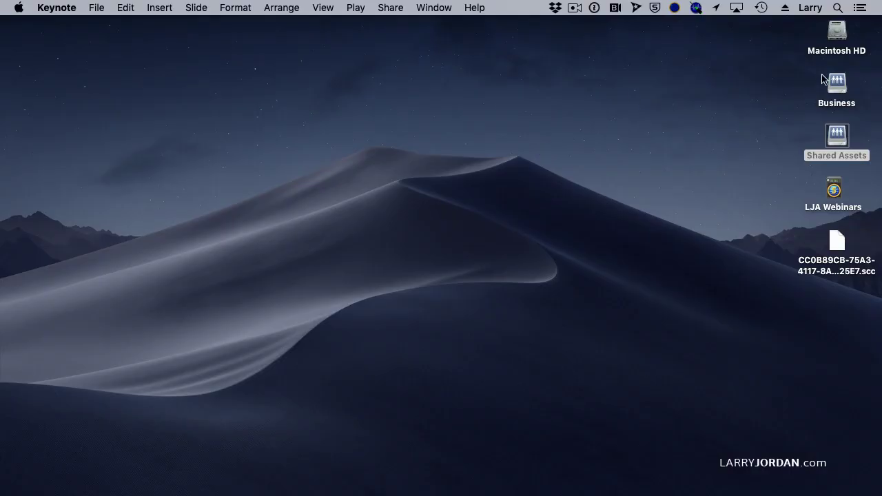
Select the stray .scc caption file on the desktop and move it to the Trash
{"action": "left_click", "coordinate": [821, 109]}
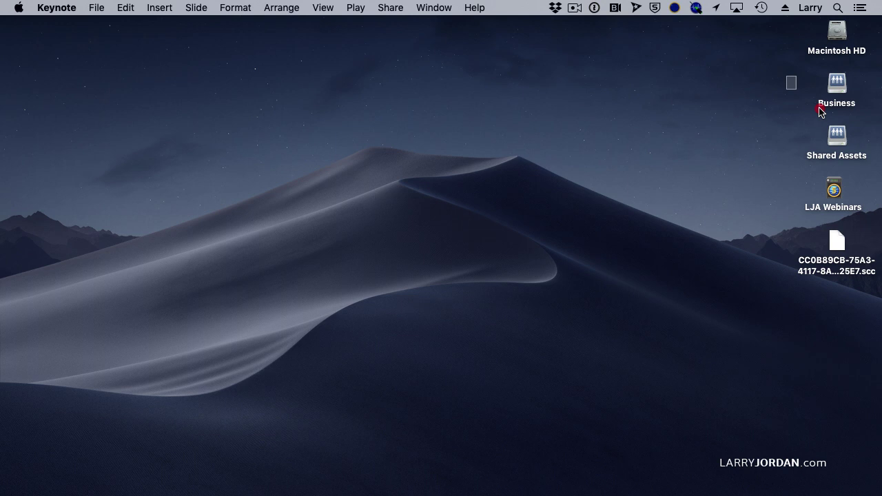
{"action": "left_click_drag", "start_coordinate": [820, 110], "coordinate": [831, 138]}
{"action": "left_click", "coordinate": [841, 191]}
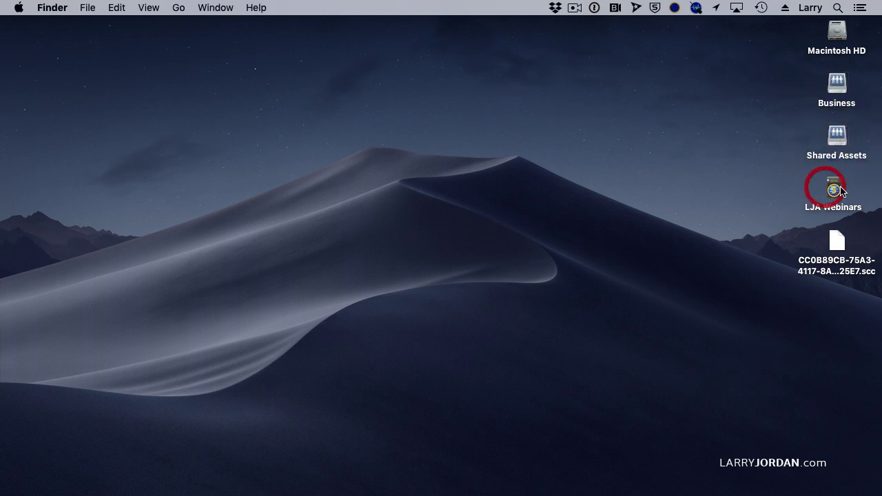
{"action": "left_click", "coordinate": [837, 189]}
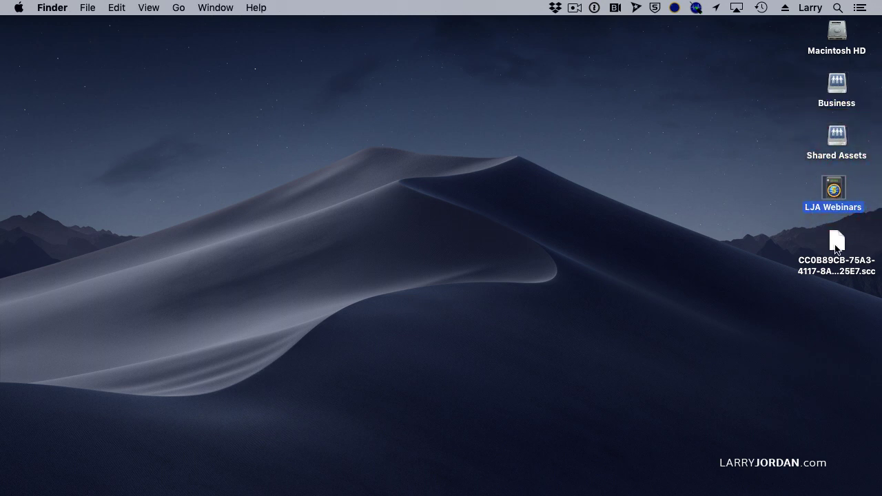
{"action": "left_click_drag", "start_coordinate": [837, 250], "coordinate": [269, 382]}
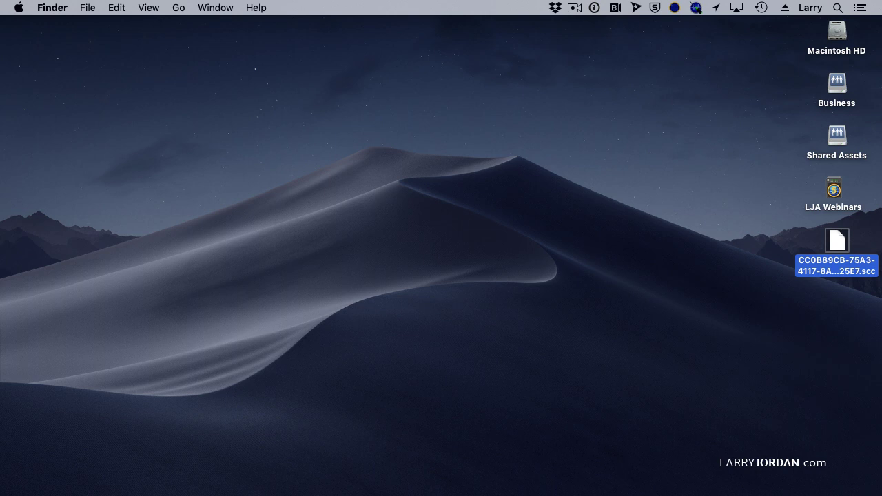
{"action": "key", "text": "super+BackSpace"}
{"action": "left_click", "coordinate": [772, 265]}
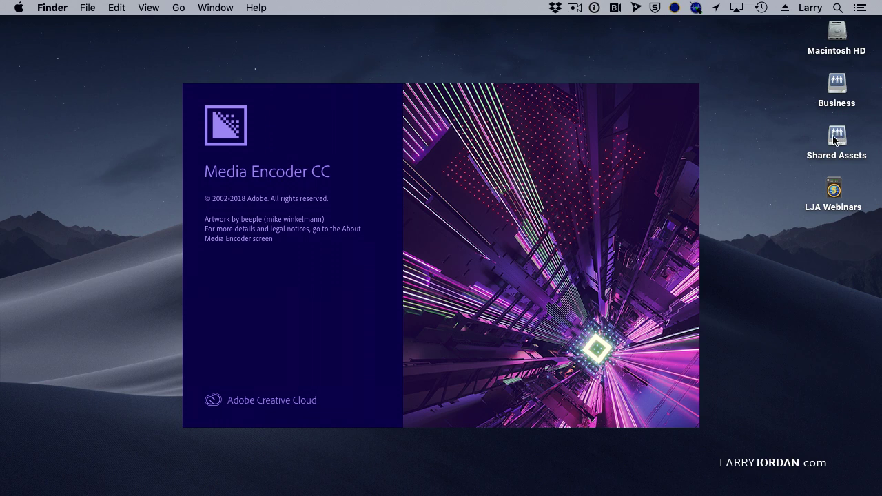
Open Shared Assets > Exported Files and check its server path and the NAB Test Proxy.mov file
{"action": "double_click", "coordinate": [835, 137]}
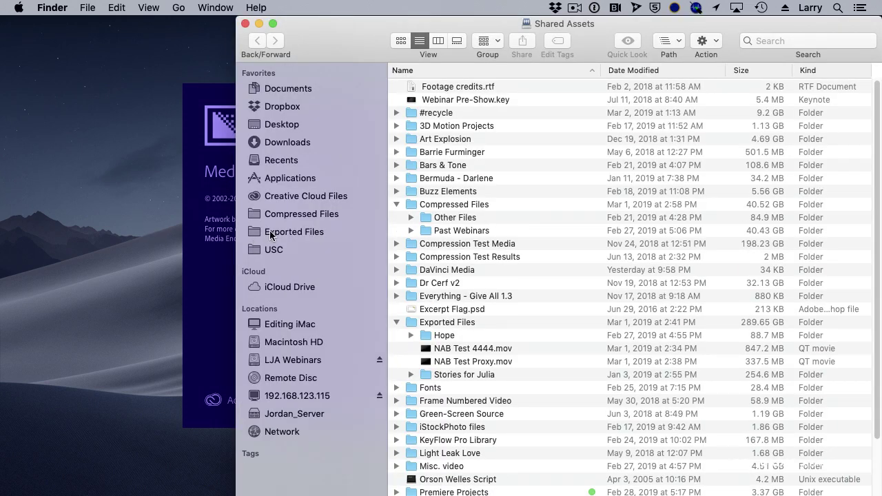
{"action": "left_click", "coordinate": [270, 232]}
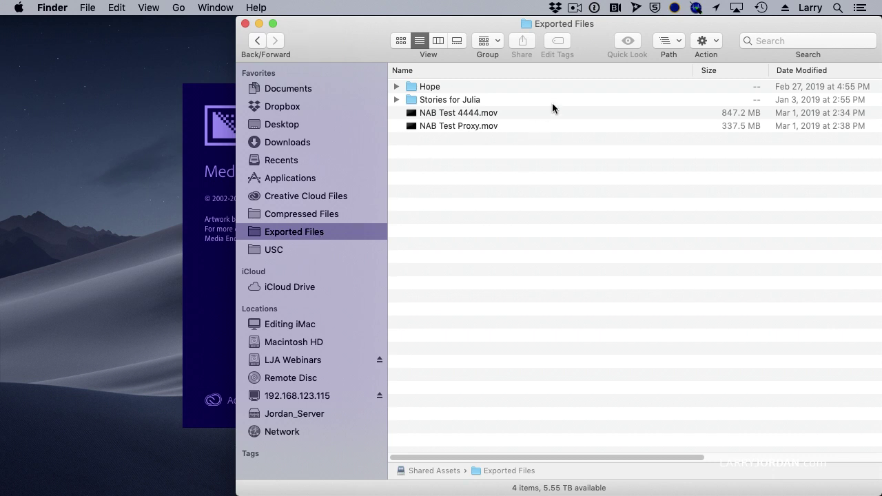
{"action": "left_click", "coordinate": [585, 25], "text": "super"}
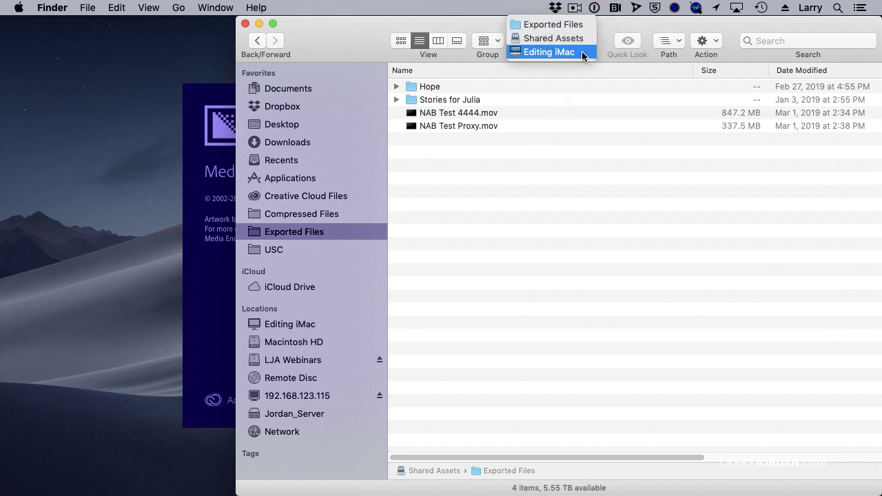
{"action": "right_click", "coordinate": [574, 128]}
{"action": "left_click", "coordinate": [494, 178]}
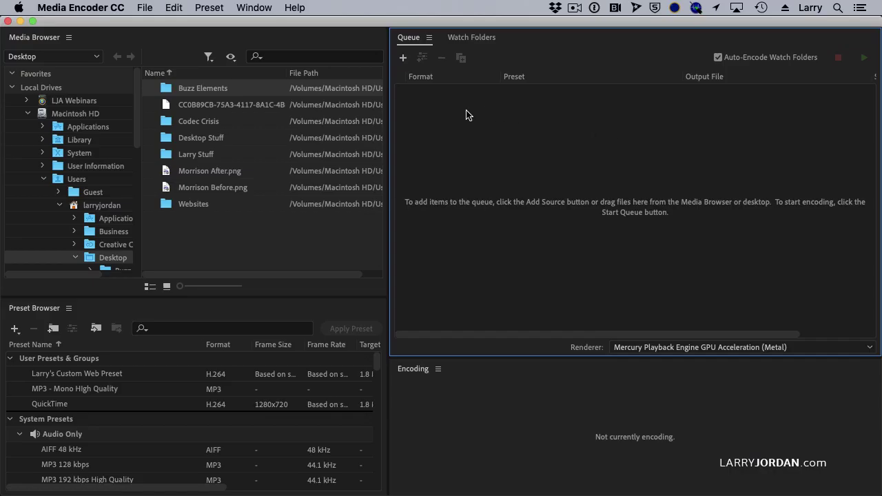
Close the Media Browser panel and show the Watch Folders list
{"action": "left_click", "coordinate": [71, 40]}
{"action": "left_click", "coordinate": [76, 43]}
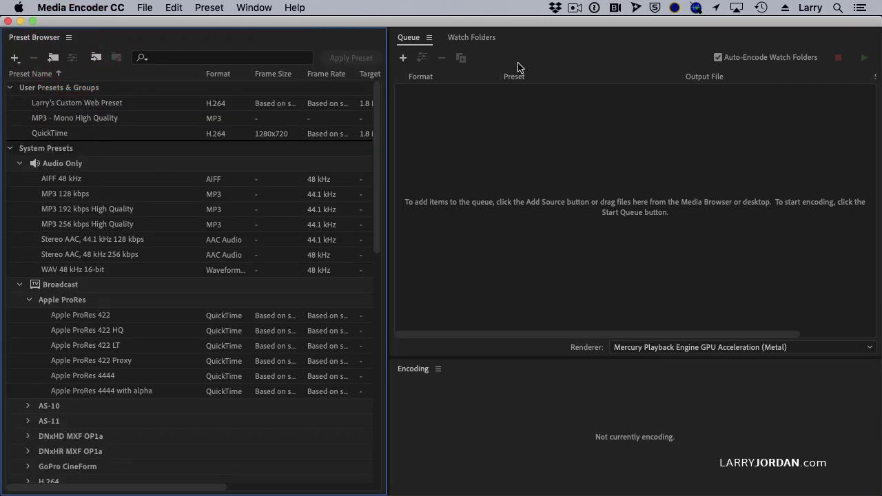
{"action": "left_click", "coordinate": [473, 40]}
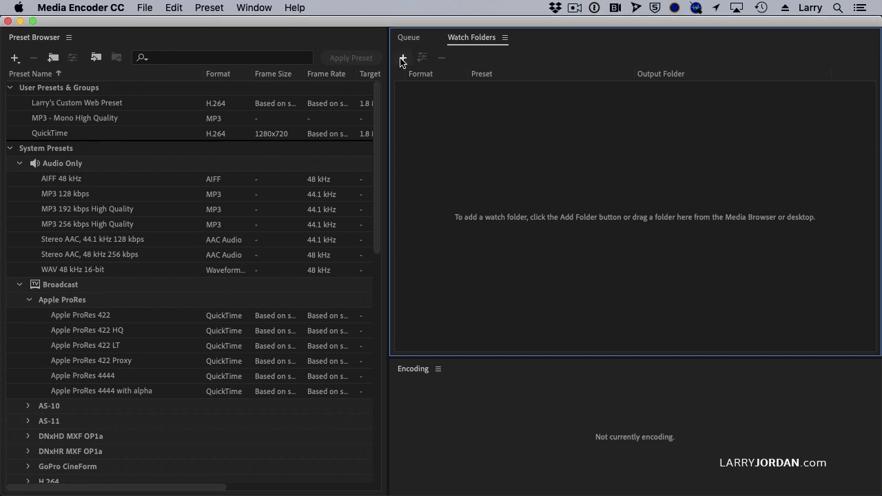
Add the Shared Assets server's Exported Files folder as a new watch folder
{"action": "left_click", "coordinate": [403, 59]}
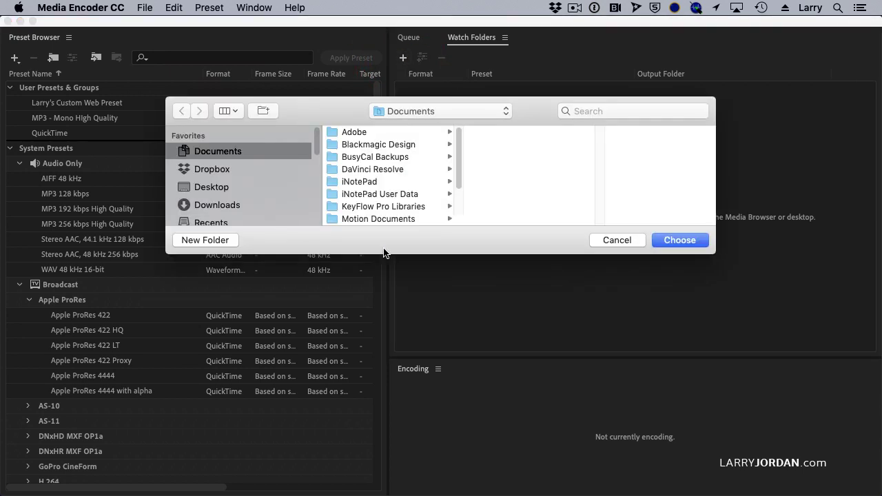
{"action": "left_click_drag", "start_coordinate": [706, 255], "coordinate": [721, 383]}
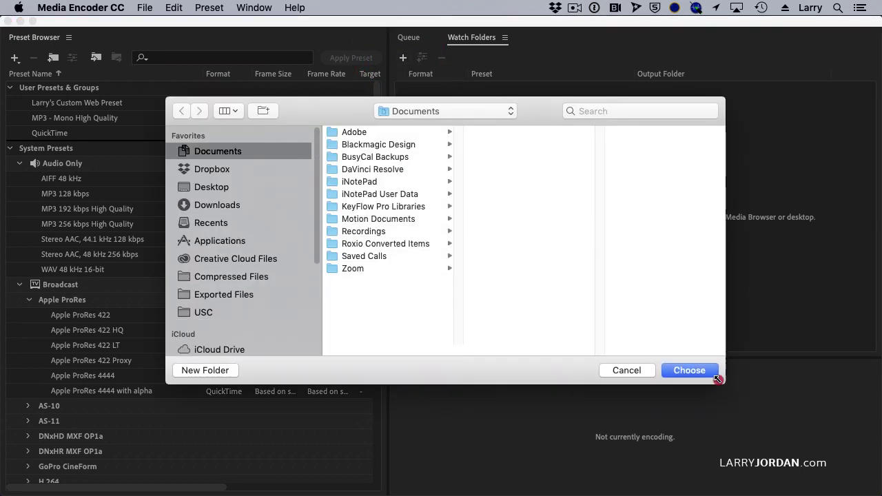
{"action": "left_click", "coordinate": [207, 276]}
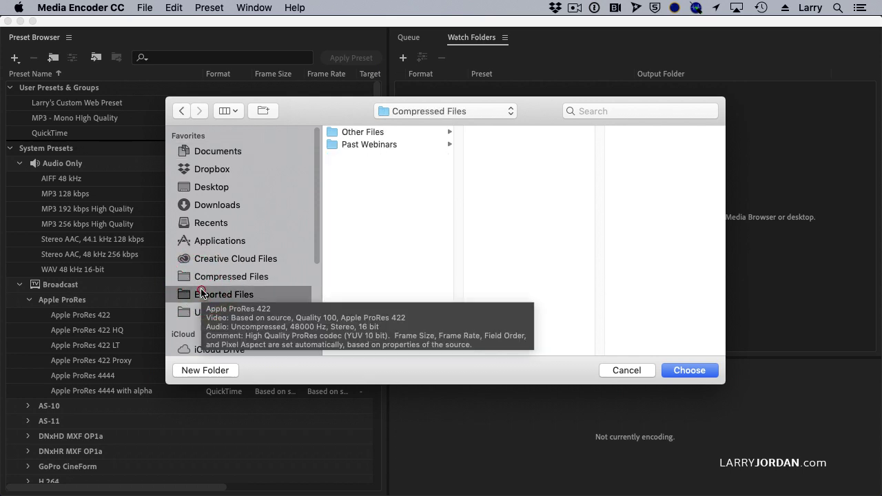
{"action": "left_click", "coordinate": [207, 294]}
{"action": "left_click", "coordinate": [484, 110]}
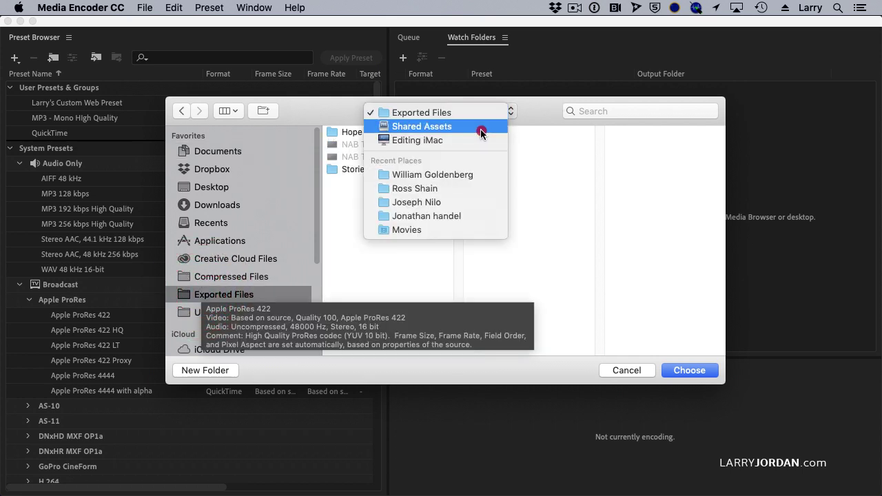
{"action": "left_click", "coordinate": [531, 104]}
{"action": "left_click", "coordinate": [385, 200]}
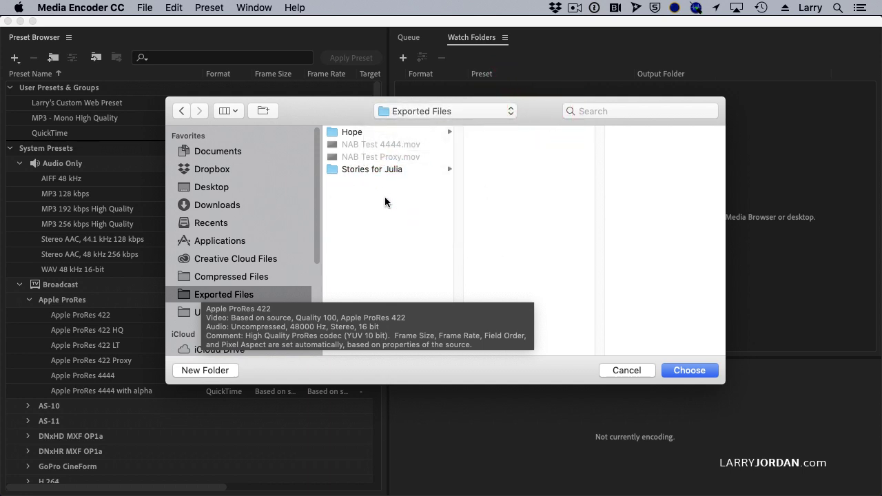
{"action": "left_click", "coordinate": [703, 373]}
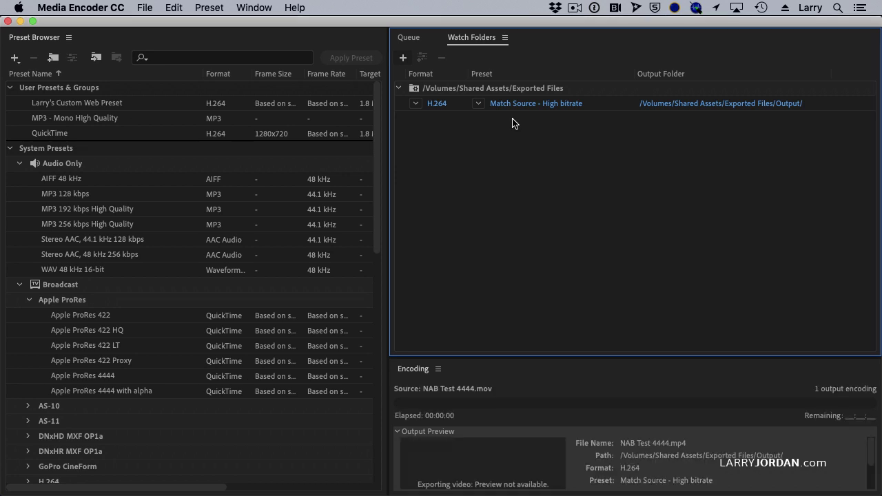
Change the watch folder output from Exported Files/Output to /Volumes/Shared Assets/Compressed Files
{"action": "left_click", "coordinate": [695, 104]}
{"action": "left_click", "coordinate": [455, 80]}
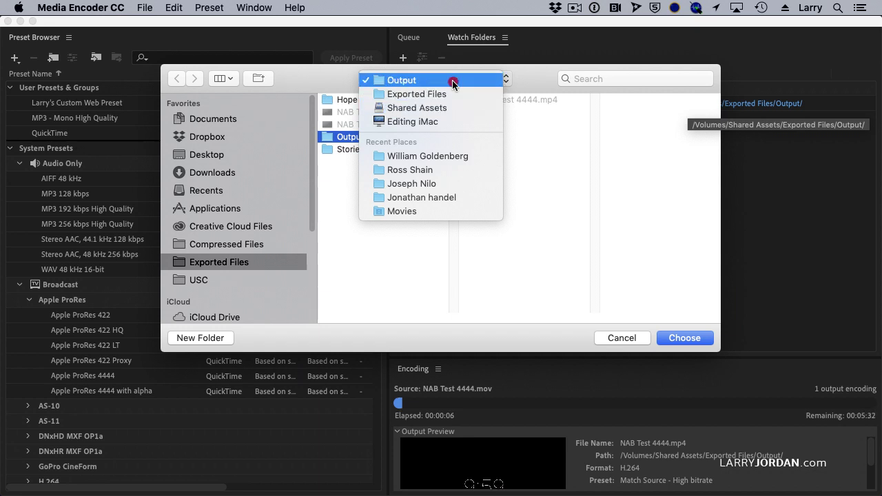
{"action": "left_click", "coordinate": [455, 100]}
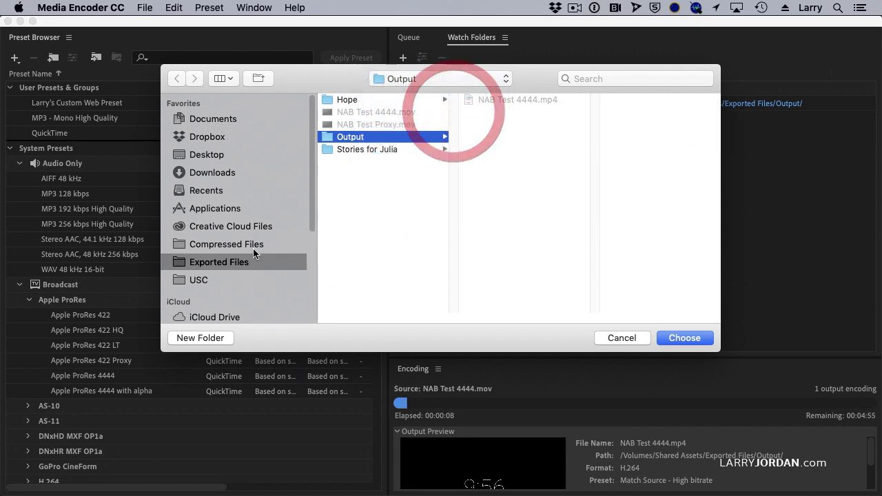
{"action": "left_click", "coordinate": [253, 246]}
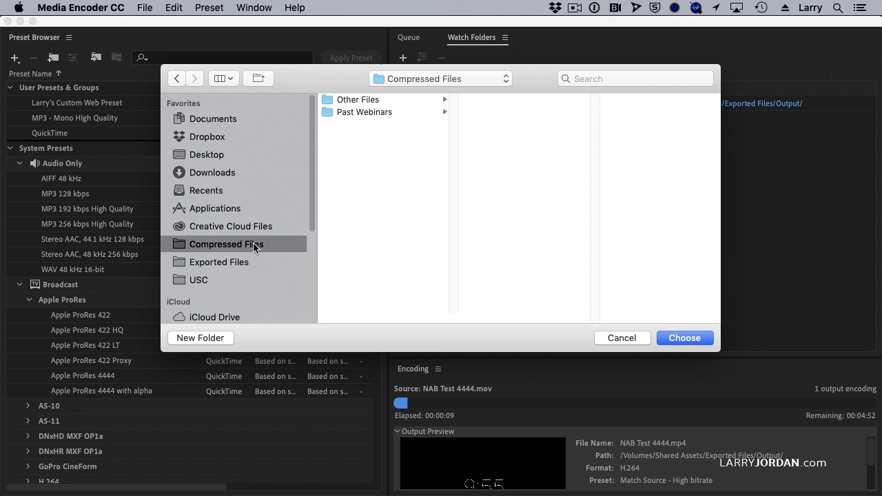
{"action": "left_click", "coordinate": [439, 80]}
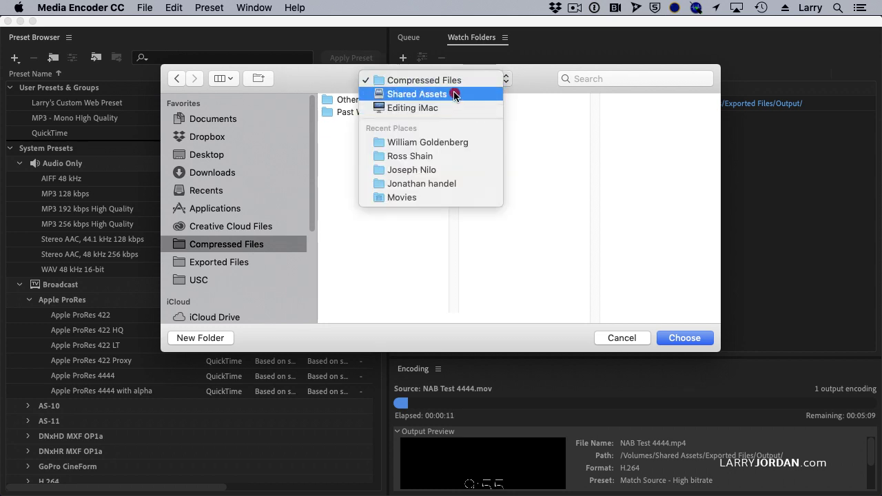
{"action": "left_click", "coordinate": [535, 169]}
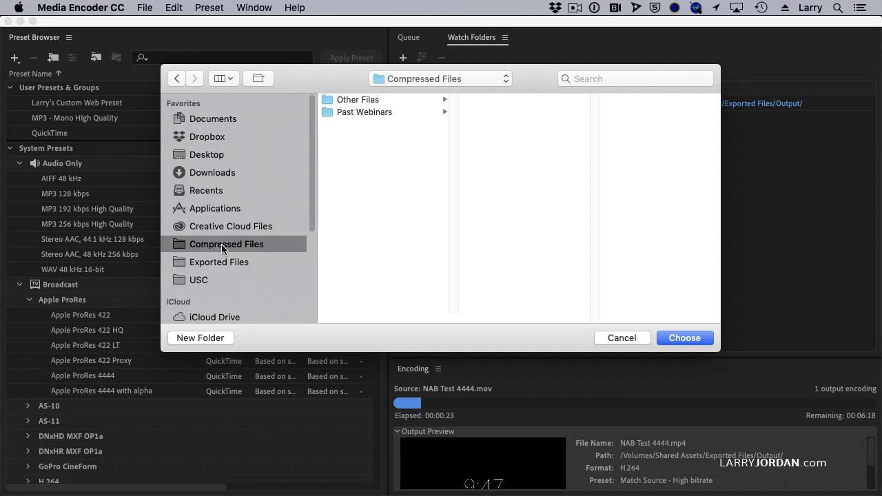
{"action": "left_click", "coordinate": [701, 342]}
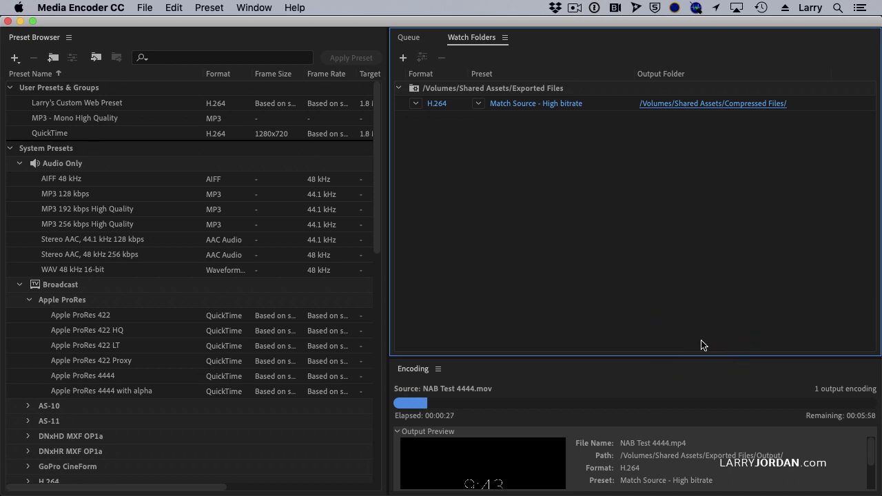